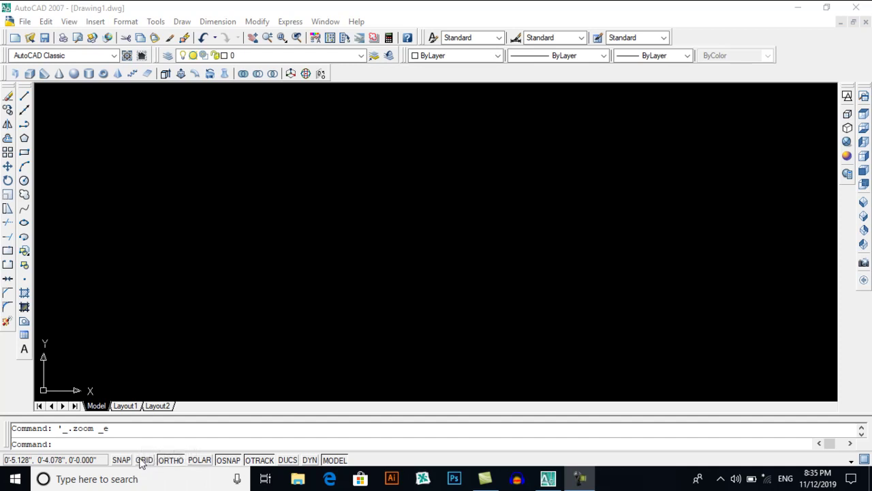
Step: Set the grid snap type to Isometric snap in the drafting settings
{"action": "right_click", "coordinate": [143, 462]}
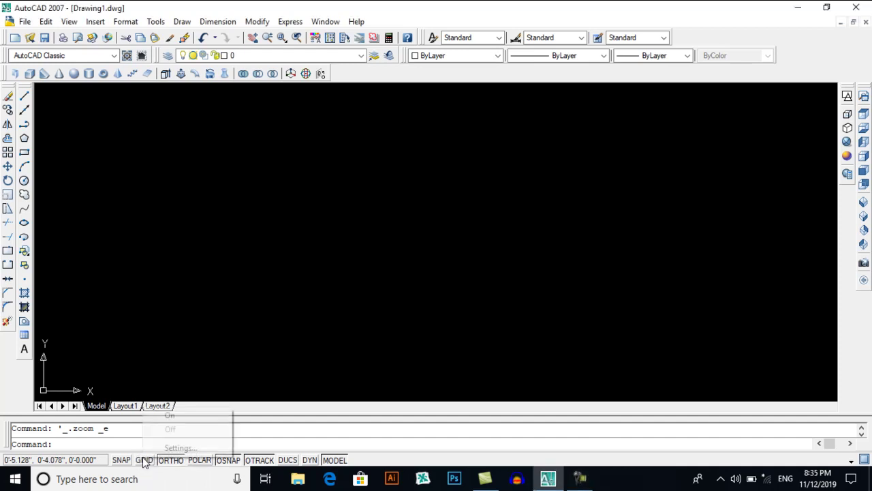
{"action": "left_click", "coordinate": [178, 448]}
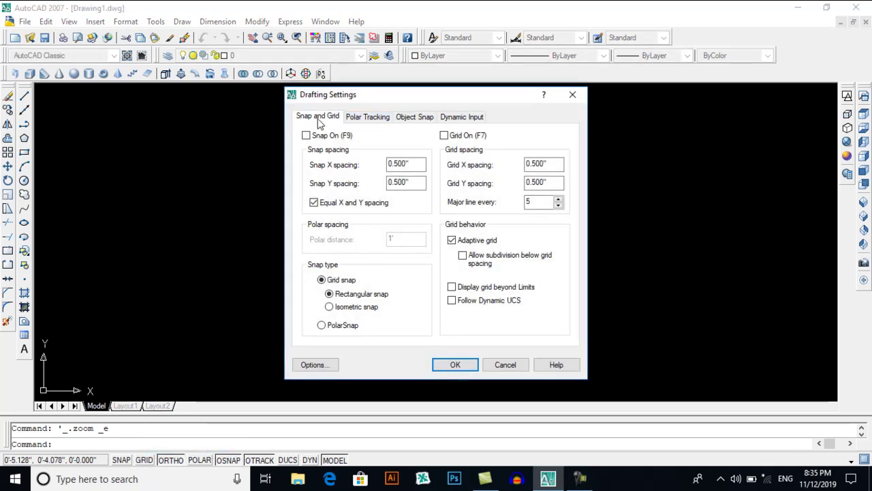
{"action": "left_click", "coordinate": [331, 308]}
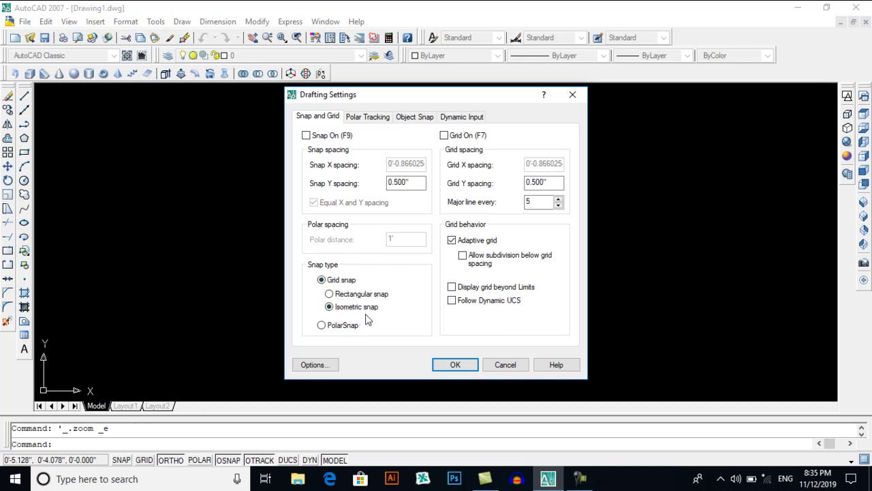
{"action": "left_click", "coordinate": [453, 365]}
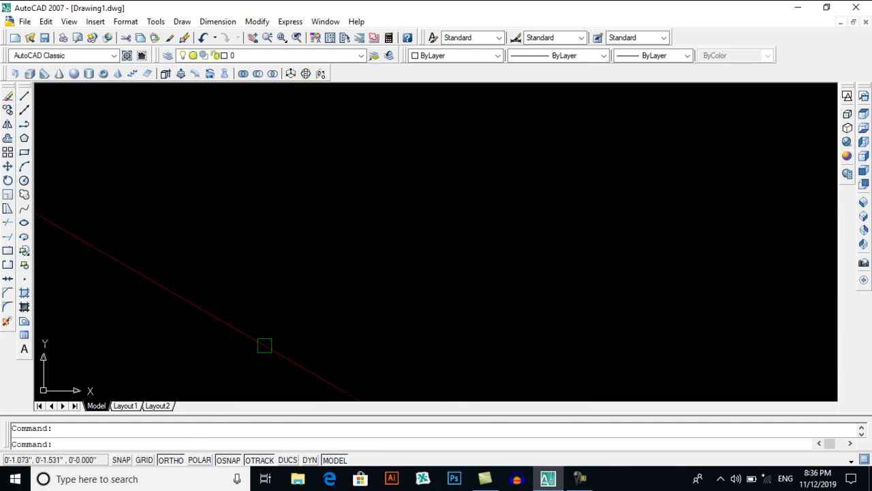
Step: Draw a closed isometric square with 4-inch sides as the base, switching to the top isoplane after the first edge
{"action": "type", "text": "l"}
{"action": "key", "text": "Return"}
{"action": "left_click", "coordinate": [261, 295]}
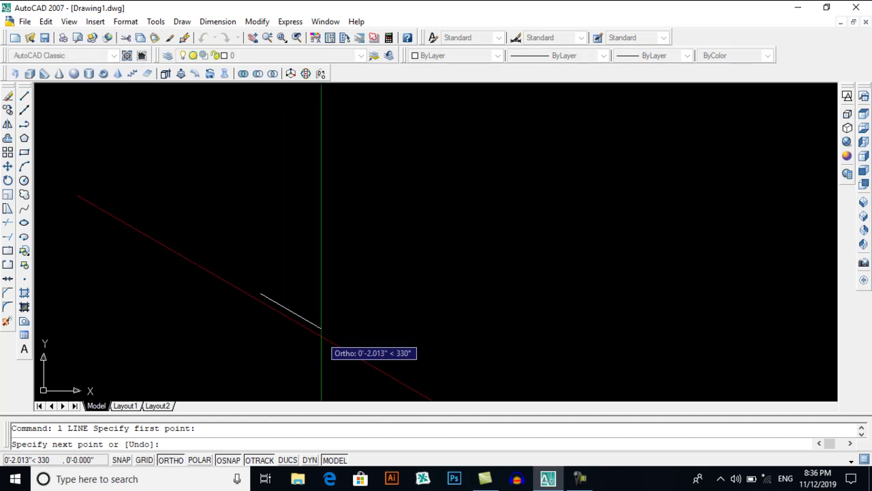
{"action": "type", "text": "4"}
{"action": "key", "text": "Return"}
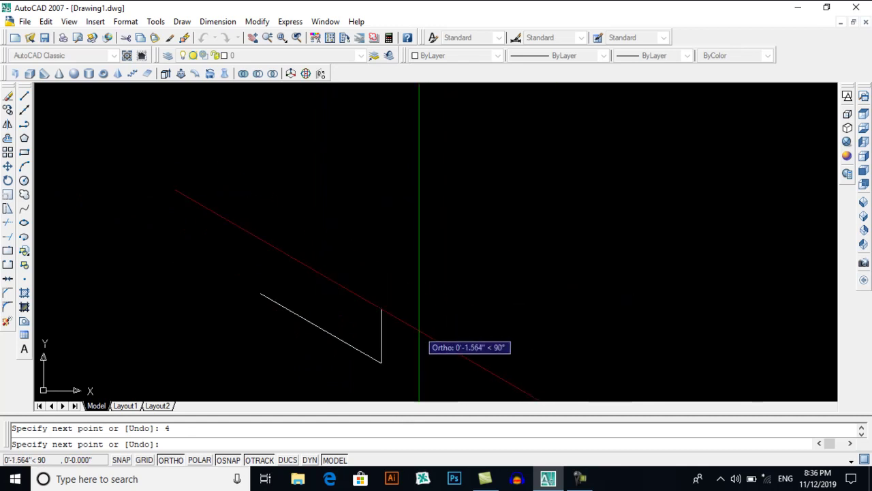
{"action": "key", "text": "F5"}
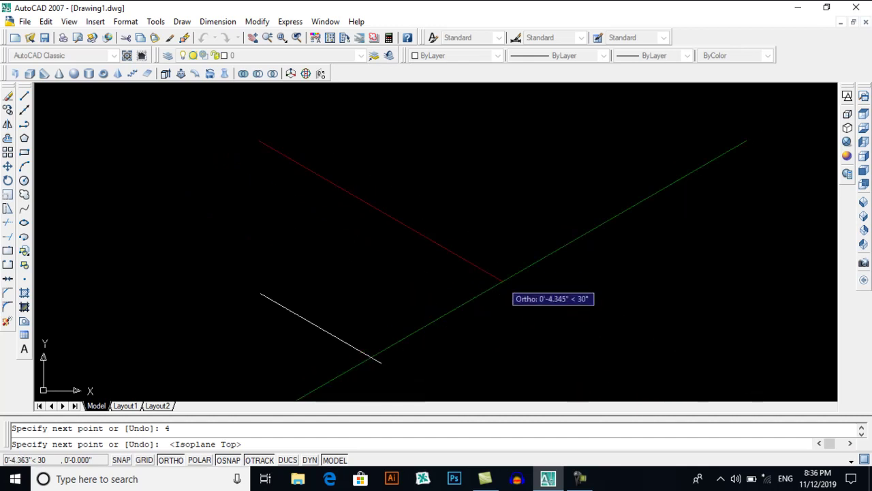
{"action": "scroll", "coordinate": [487, 281], "scroll_direction": "down", "scroll_amount": 3}
{"action": "type", "text": "4"}
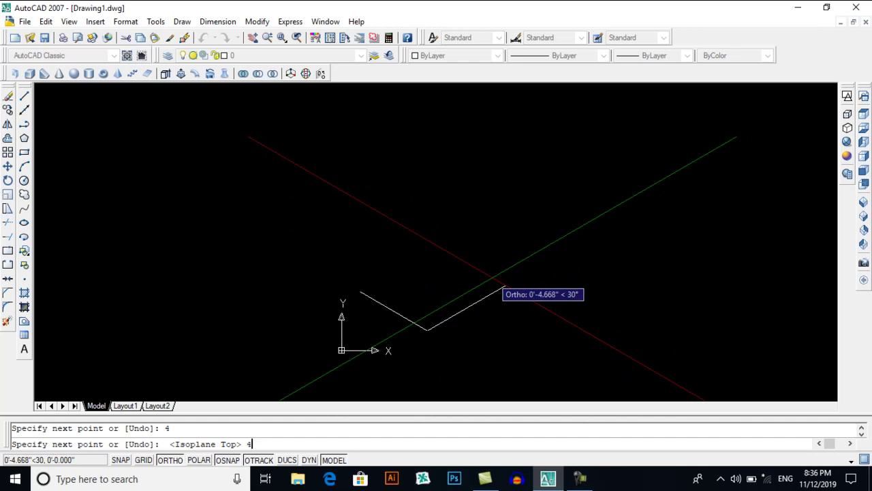
{"action": "key", "text": "Return"}
{"action": "type", "text": "4"}
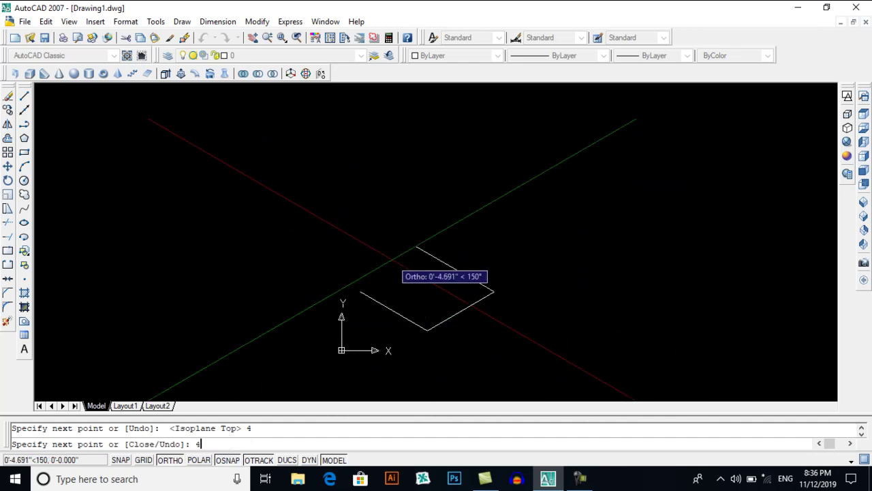
{"action": "key", "text": "Return"}
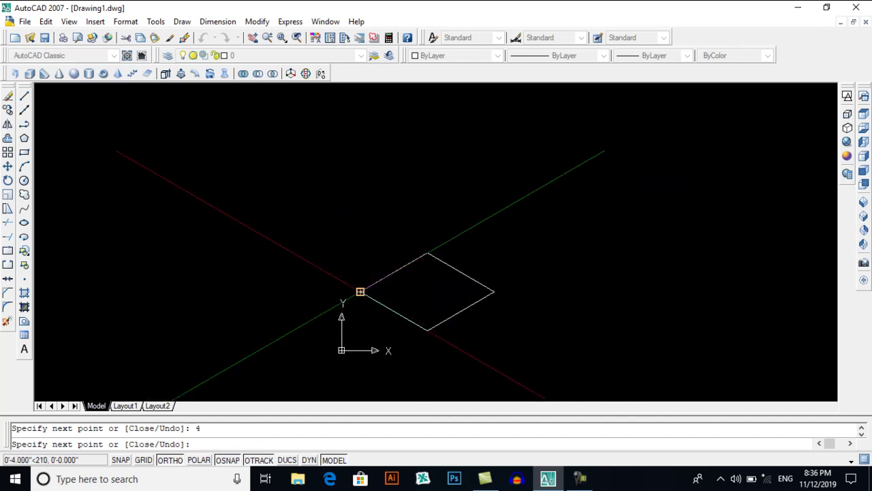
{"action": "key", "text": "Return"}
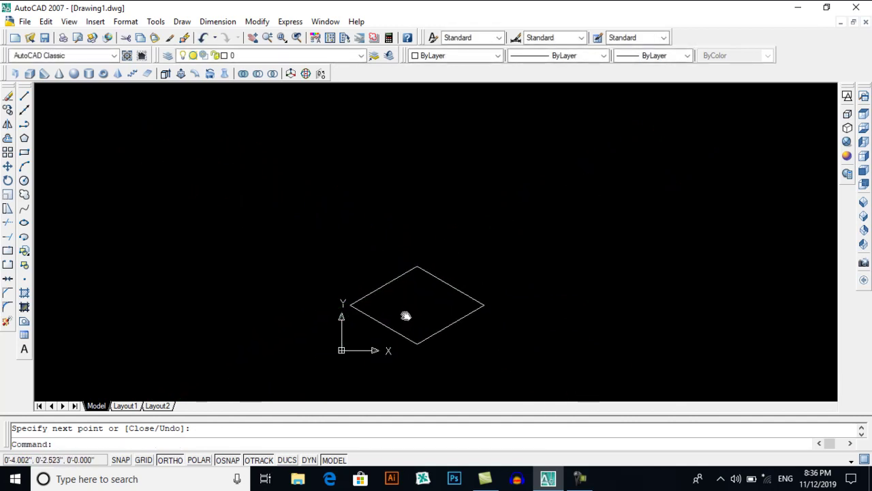
Step: Draw a 1-foot vertical line upward from the base's rear corner, using the right isoplane
{"action": "scroll", "coordinate": [392, 300], "scroll_direction": "down", "scroll_amount": 2}
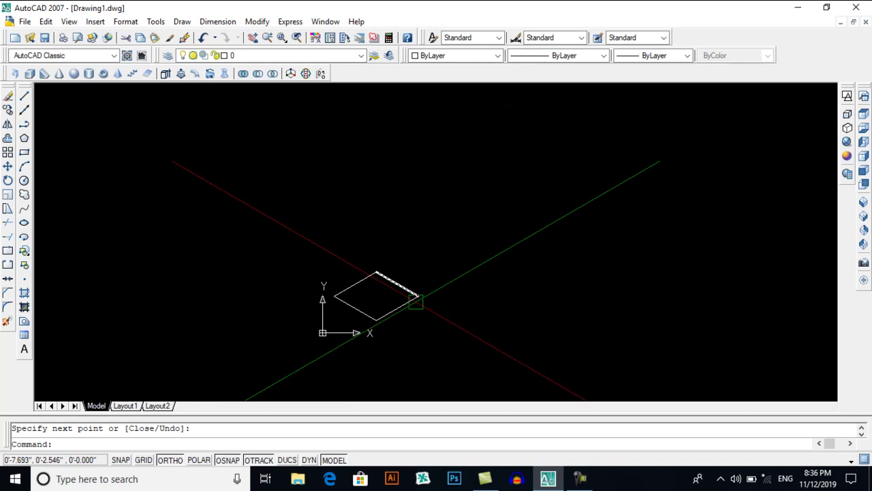
{"action": "type", "text": "l"}
{"action": "key", "text": "Return"}
{"action": "left_click", "coordinate": [377, 272]}
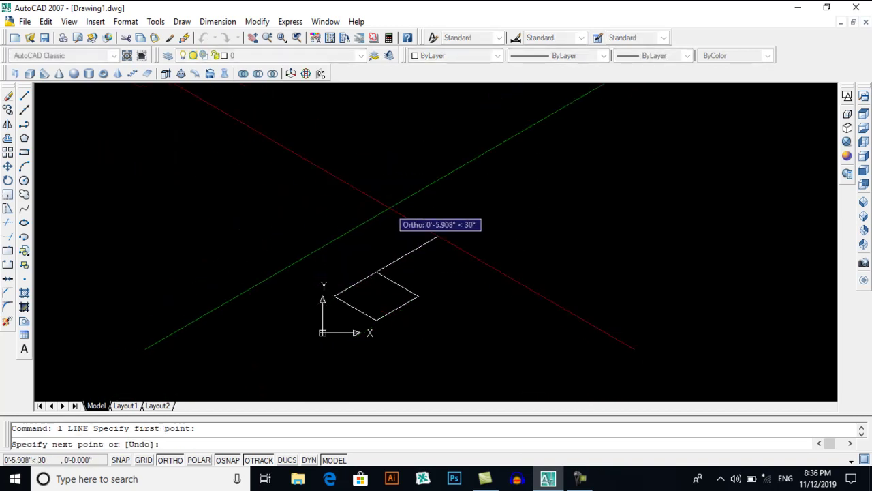
{"action": "key", "text": "F5"}
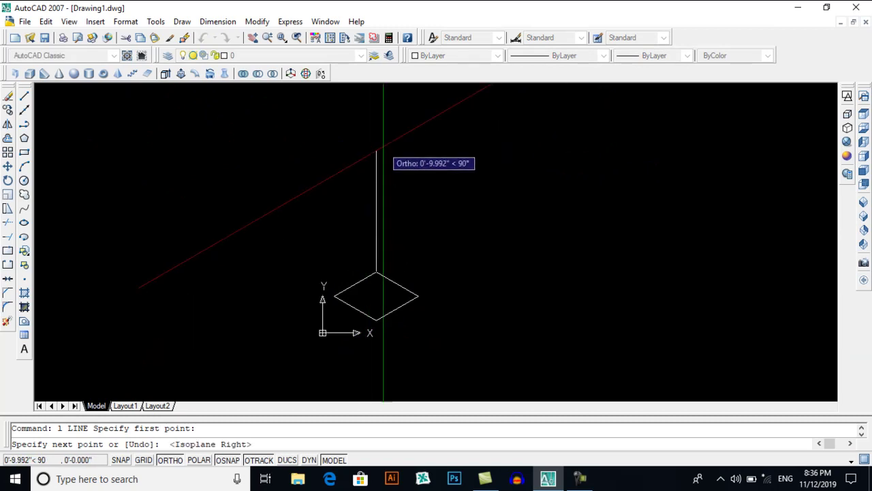
{"action": "type", "text": "1'"}
{"action": "key", "text": "Return"}
{"action": "key", "text": "Return"}
Step: Copy the vertical line from the rear corner to the other three corners of the base
{"action": "type", "text": "c"}
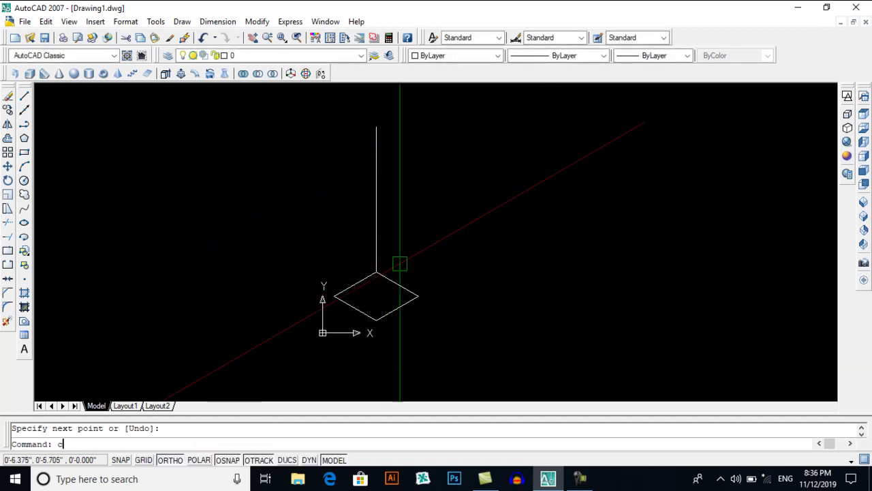
{"action": "type", "text": "o"}
{"action": "key", "text": "Return"}
{"action": "left_click", "coordinate": [379, 252]}
{"action": "key", "text": "Return"}
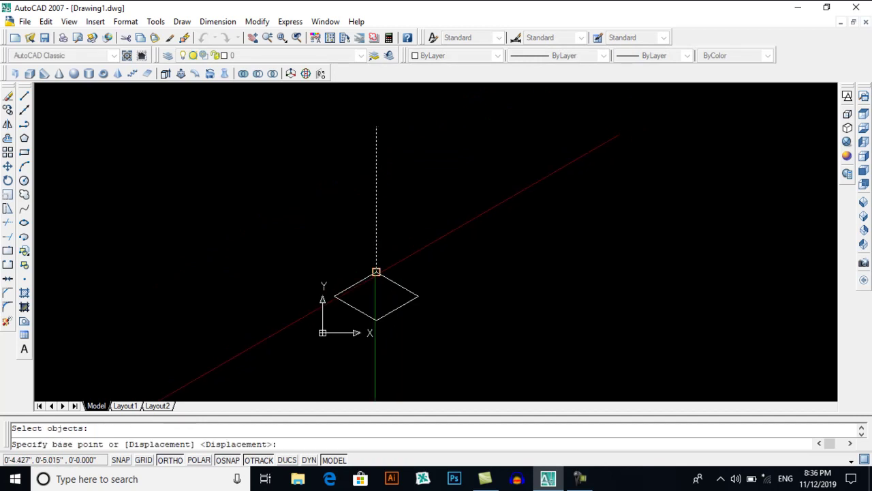
{"action": "left_click", "coordinate": [377, 271]}
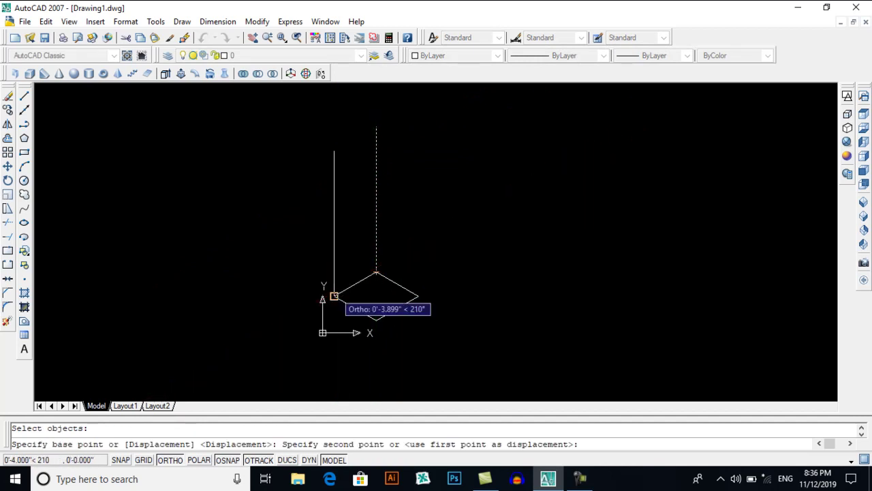
{"action": "left_click", "coordinate": [334, 296]}
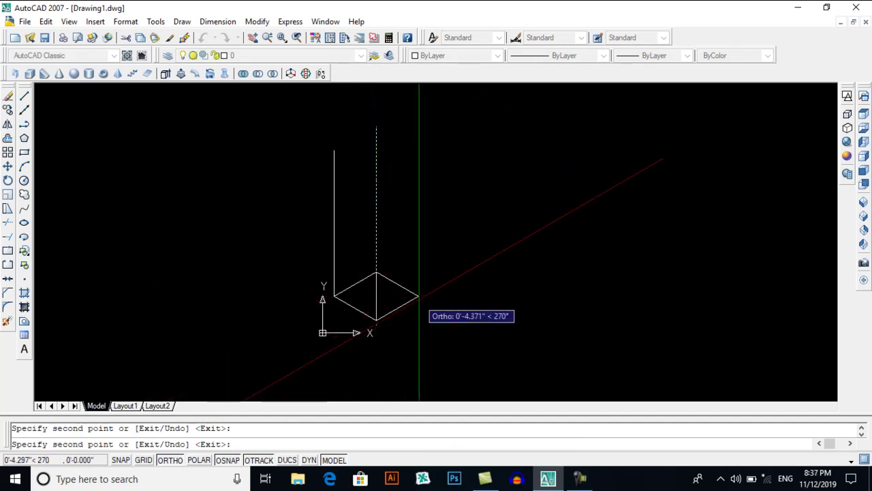
{"action": "left_click", "coordinate": [418, 296]}
{"action": "key", "text": "Return"}
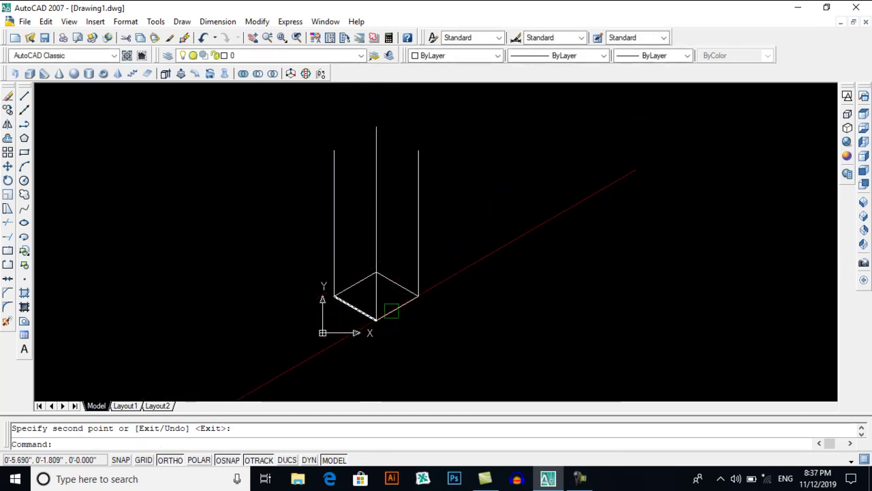
Step: Copy the four base edges from the front bottom corner to the upper end of the front vertical line
{"action": "type", "text": "co"}
{"action": "key", "text": "Return"}
{"action": "left_click", "coordinate": [348, 287]}
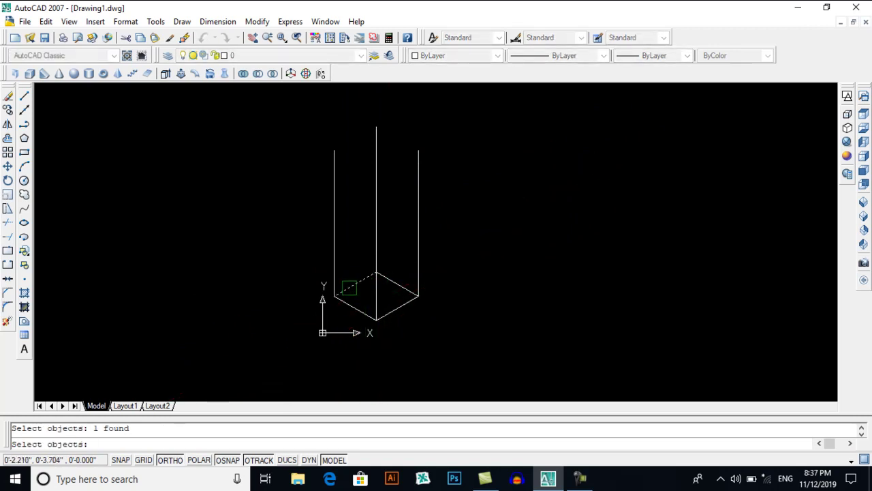
{"action": "left_click", "coordinate": [357, 308]}
{"action": "left_click", "coordinate": [397, 307]}
{"action": "left_click", "coordinate": [399, 285]}
{"action": "key", "text": "Return"}
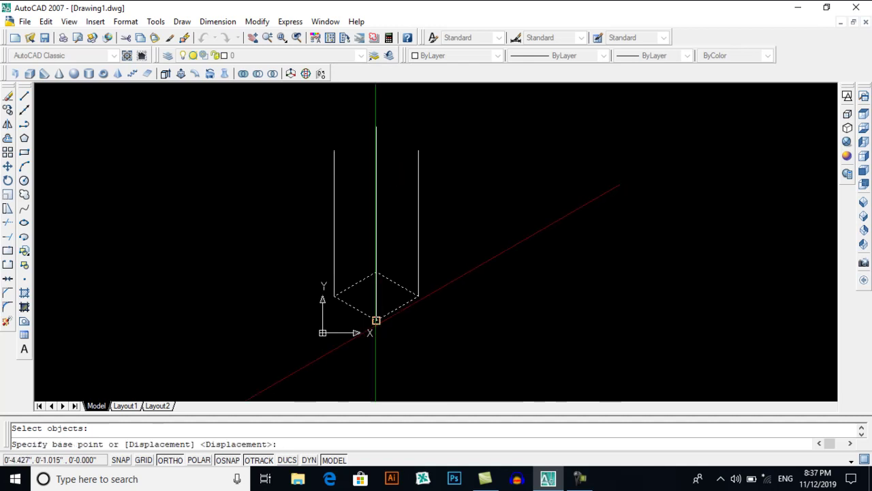
{"action": "left_click", "coordinate": [376, 320]}
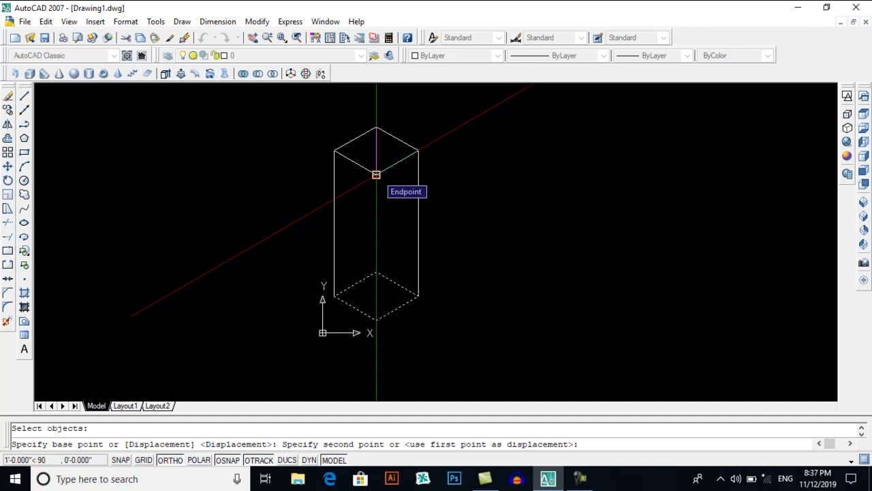
{"action": "left_click", "coordinate": [376, 175]}
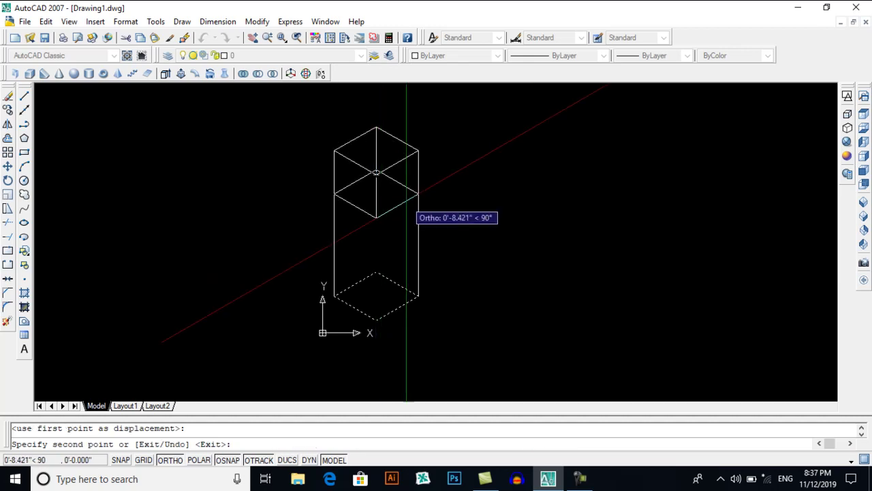
{"action": "key", "text": "Escape"}
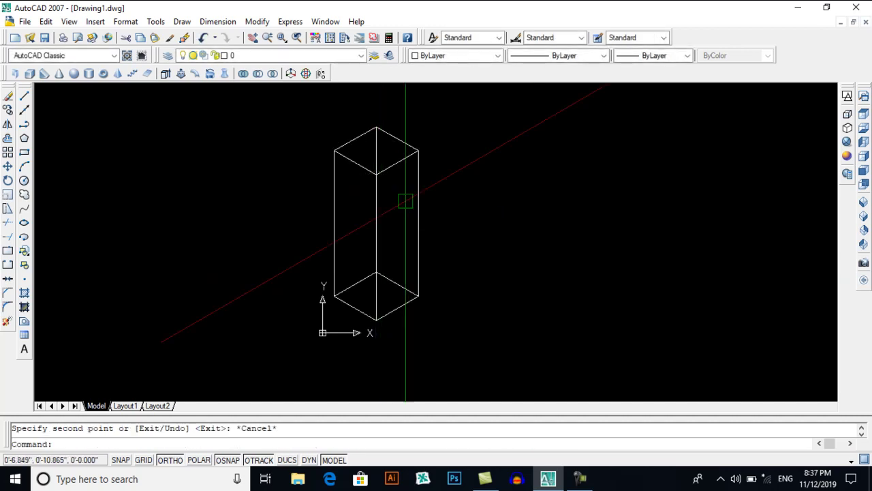
Step: Delete the hidden edges of the box: the rear vertical line and the two rear base edges
{"action": "left_click", "coordinate": [376, 146]}
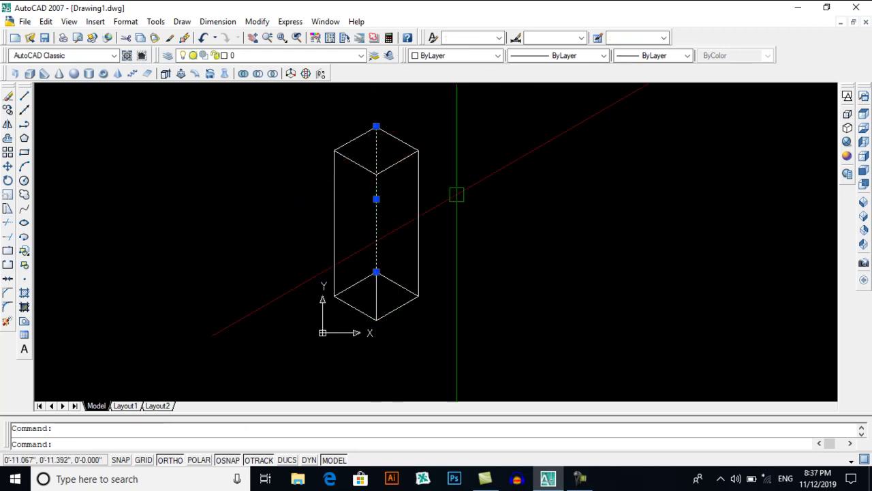
{"action": "key", "text": "Delete"}
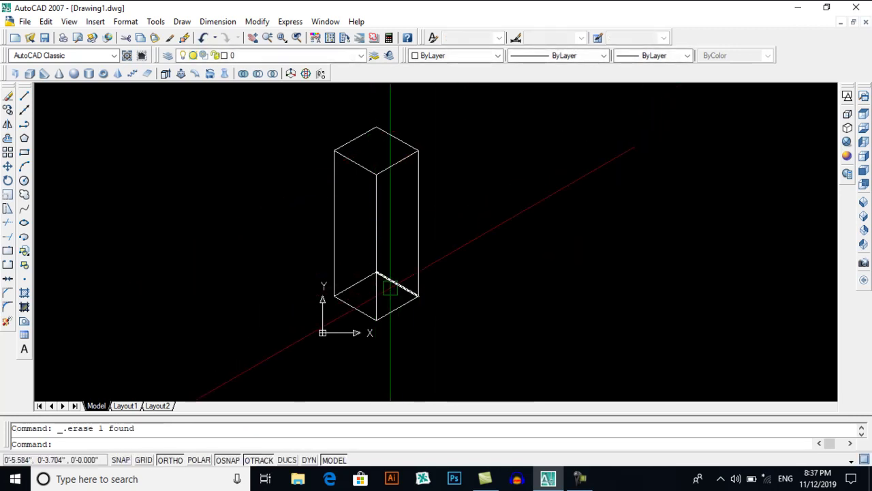
{"action": "left_click", "coordinate": [392, 286]}
{"action": "key", "text": "Delete"}
{"action": "left_click", "coordinate": [359, 281]}
{"action": "key", "text": "Delete"}
{"action": "mouse_move", "coordinate": [460, 275]}
{"action": "middle_mouse_down"}
{"action": "mouse_move", "coordinate": [505, 297]}
{"action": "mouse_move", "coordinate": [463, 298]}
{"action": "middle_mouse_up"}
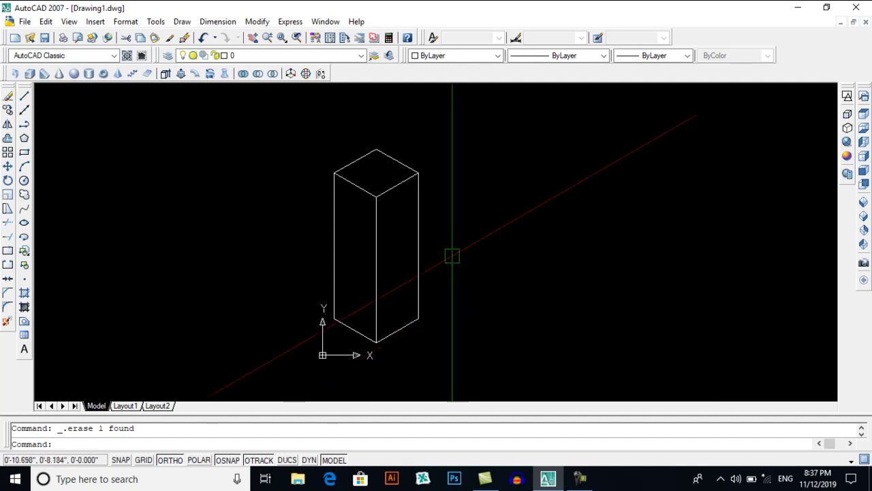
{"action": "middle_click_drag", "start_coordinate": [452, 256], "coordinate": [414, 271]}
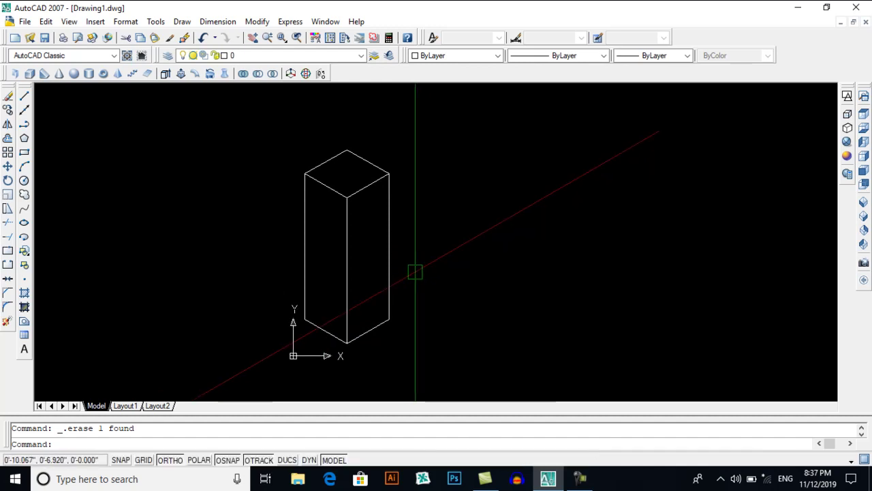
{"action": "middle_click_drag", "start_coordinate": [415, 271], "coordinate": [440, 239]}
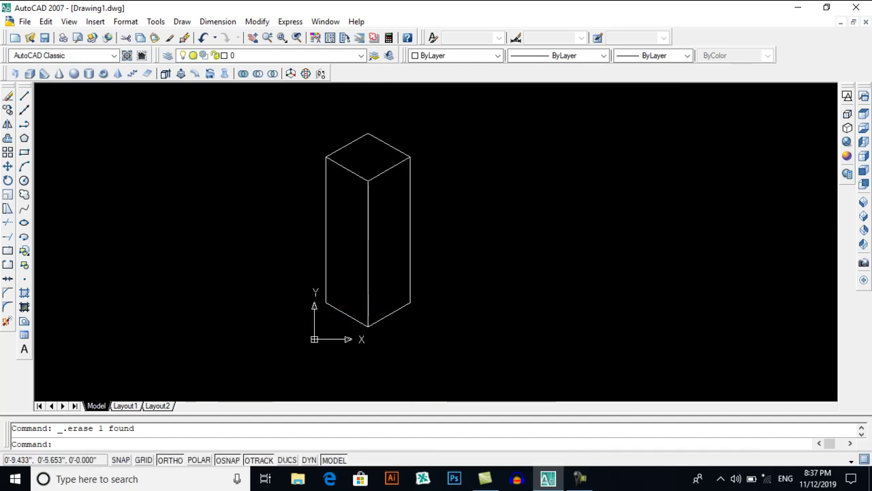
{"action": "middle_click_drag", "start_coordinate": [419, 287], "coordinate": [453, 298]}
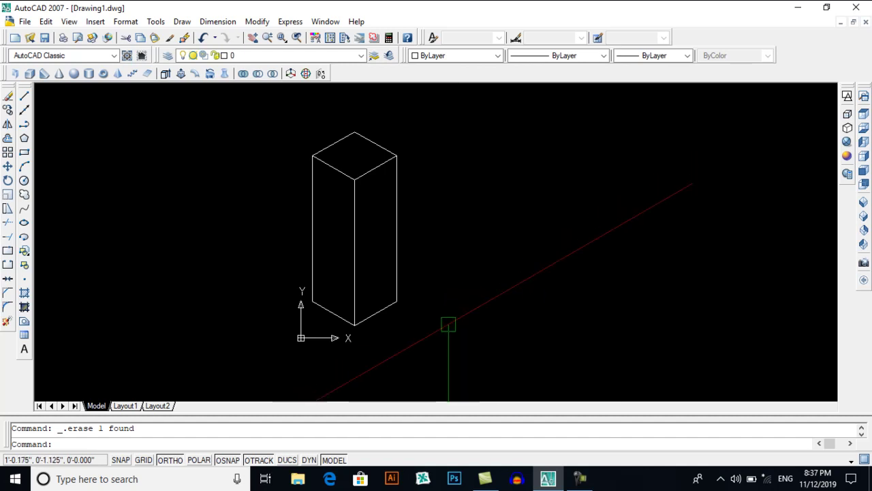
{"action": "middle_click_drag", "start_coordinate": [448, 323], "coordinate": [474, 330]}
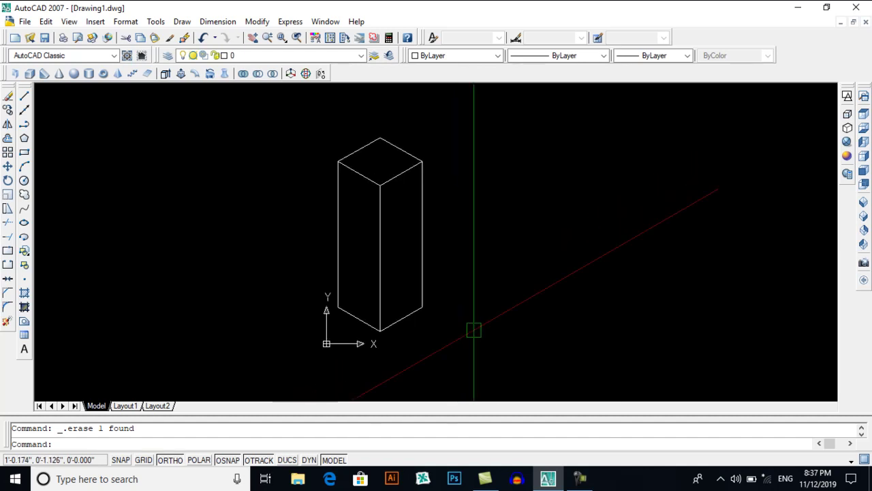